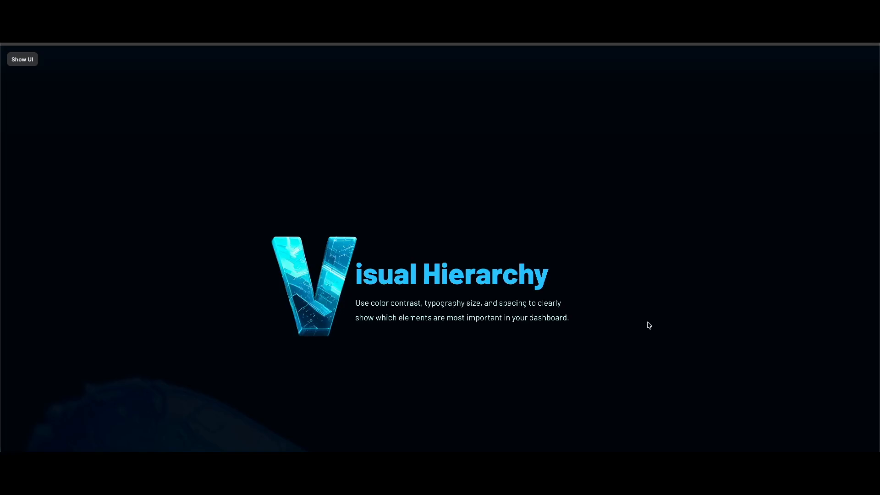
Preview the page by going through all four tip sections to the footer and return to the top.
scroll(658, 343, "down", 5)
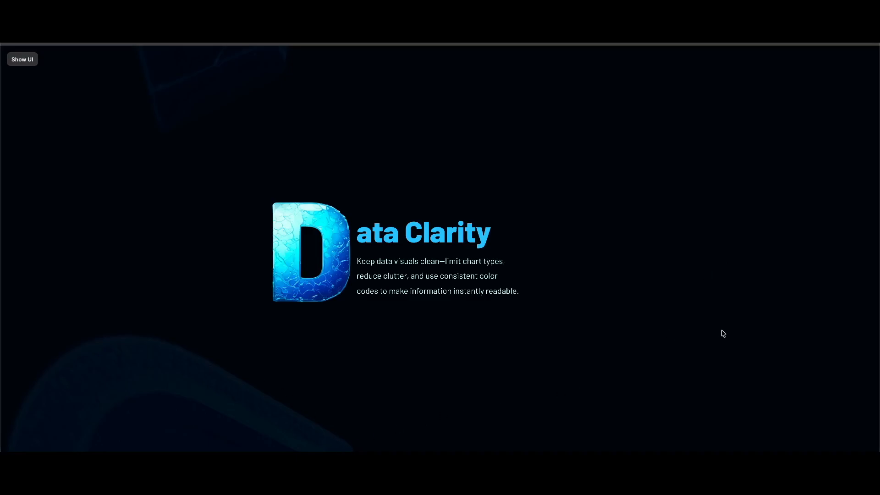
scroll(687, 332, "down", 5)
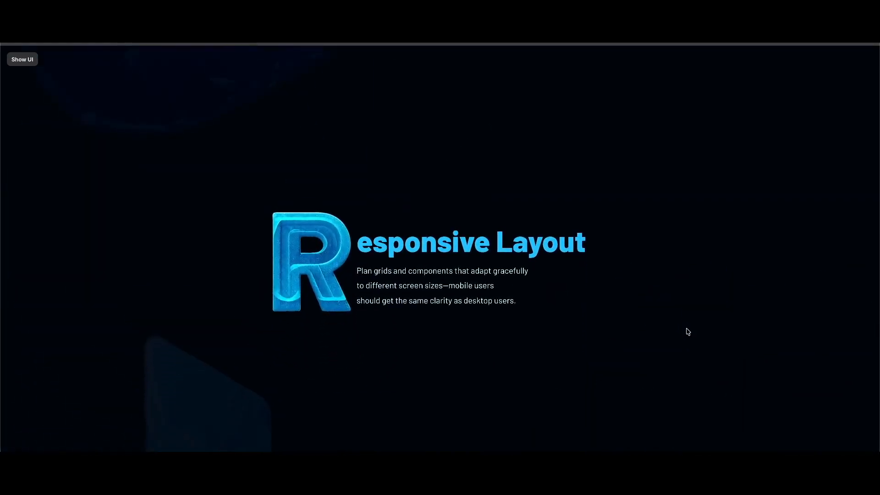
scroll(688, 331, "down", 5)
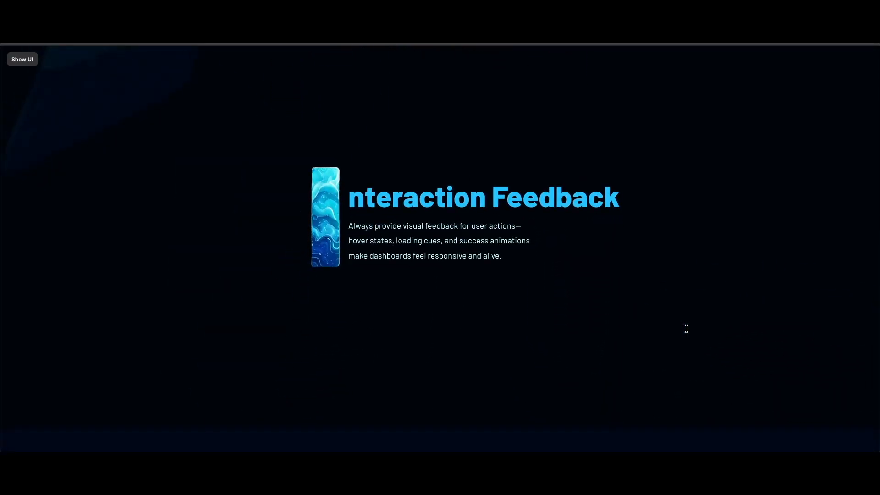
scroll(686, 328, "down", 6)
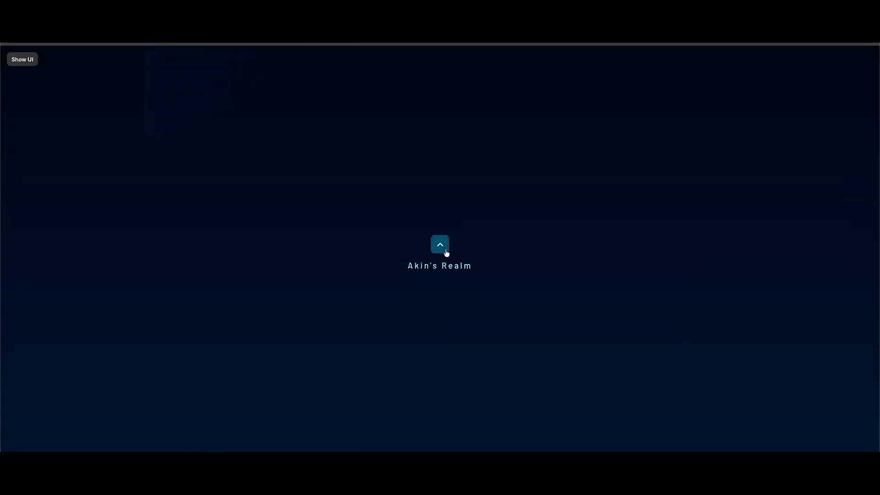
left_click(445, 251)
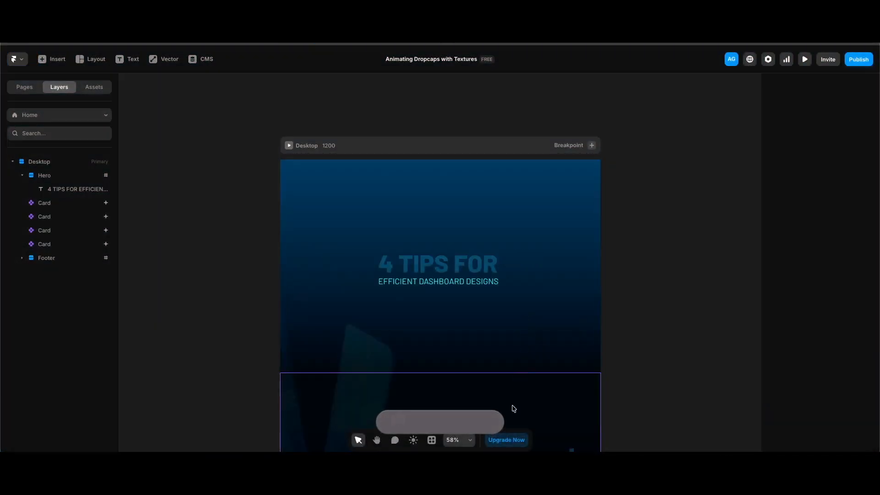
Open the first Card's component, examine its Active primary variant, and return to the Home page.
scroll(513, 408, "down", 3)
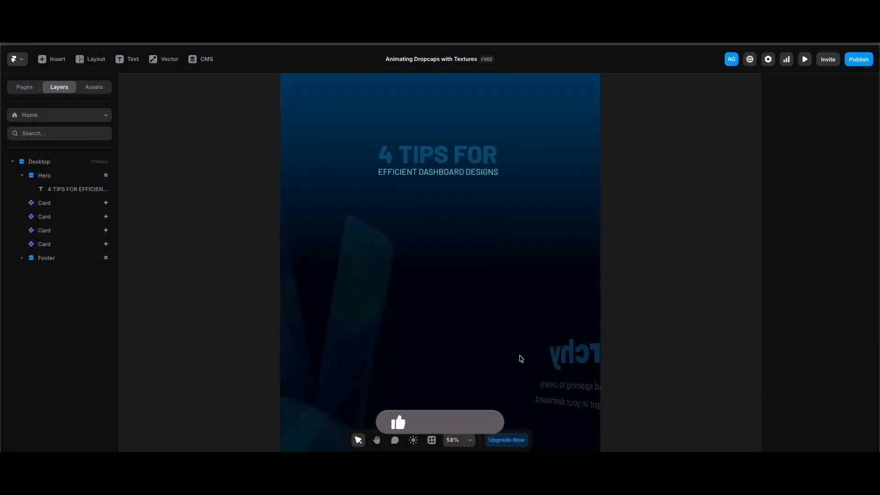
left_click(512, 303)
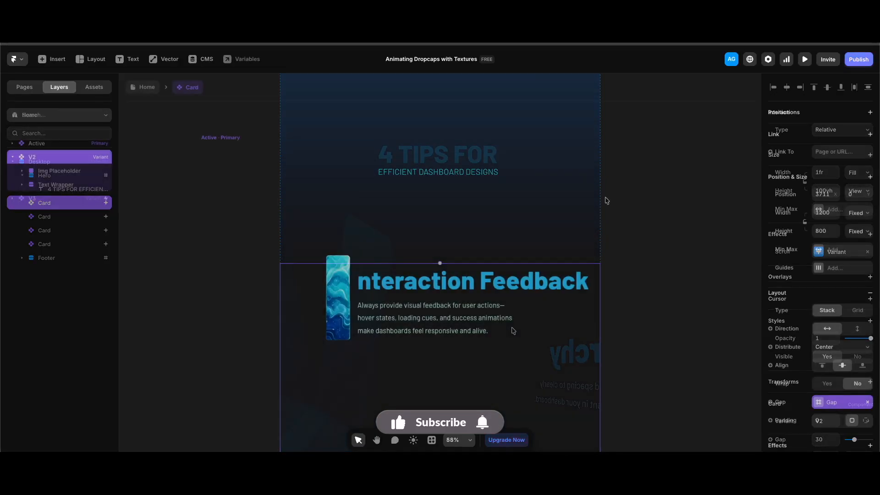
double_click(512, 329)
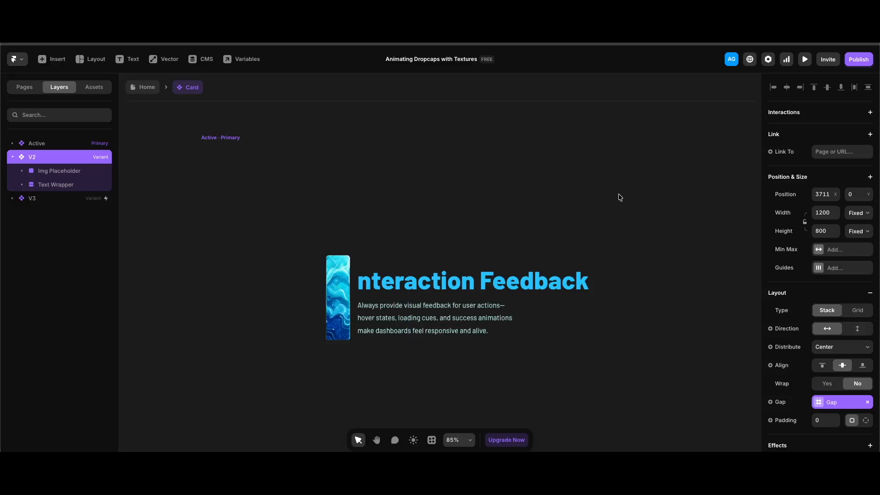
left_click(29, 141)
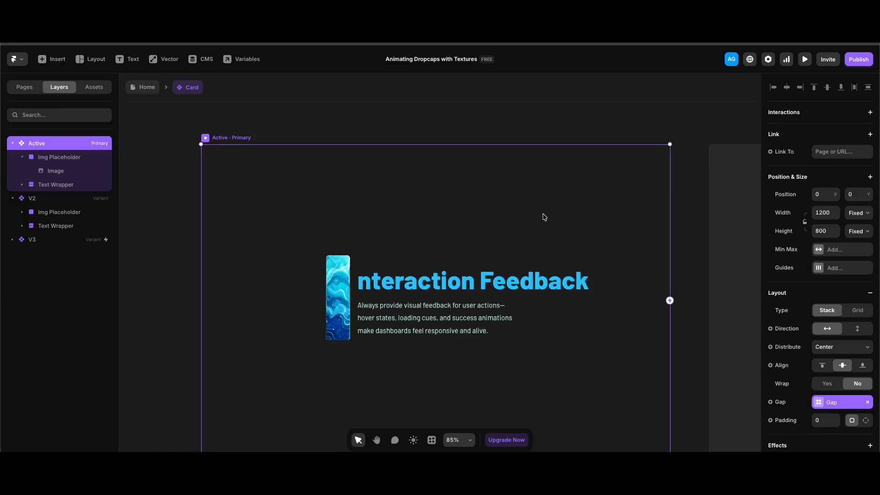
key("Escape")
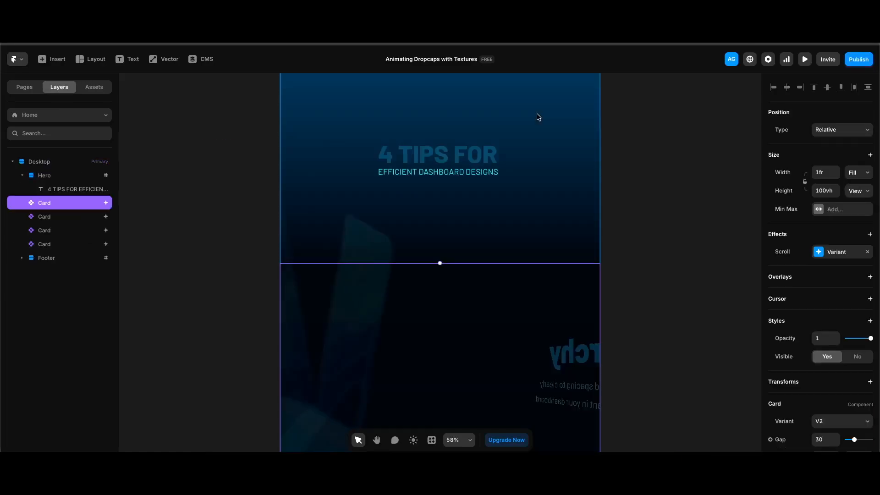
Try the Active variant and a smaller gap on the Visual Hierarchy card.
scroll(558, 243, "down", 3)
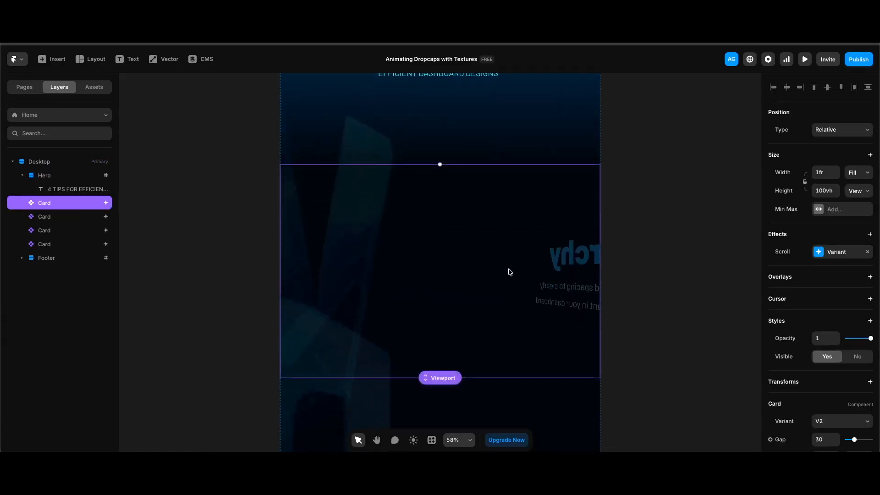
scroll(840, 316, "down", 3)
left_click(839, 305)
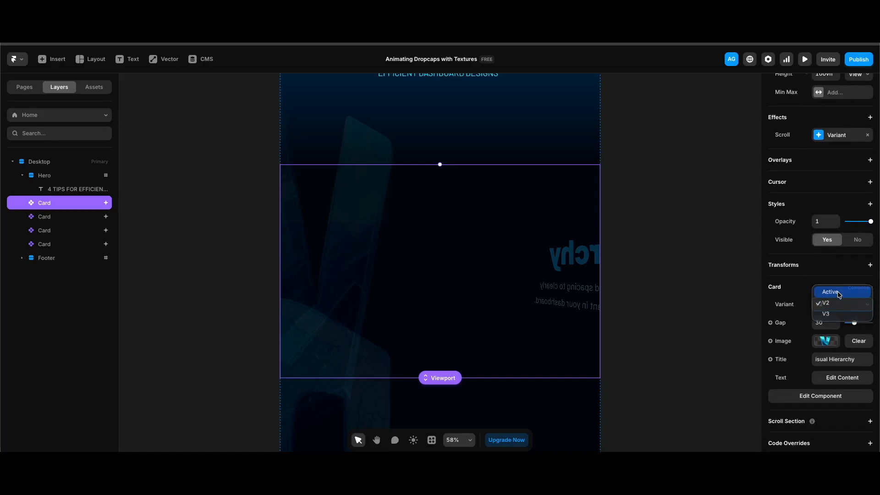
left_click(840, 291)
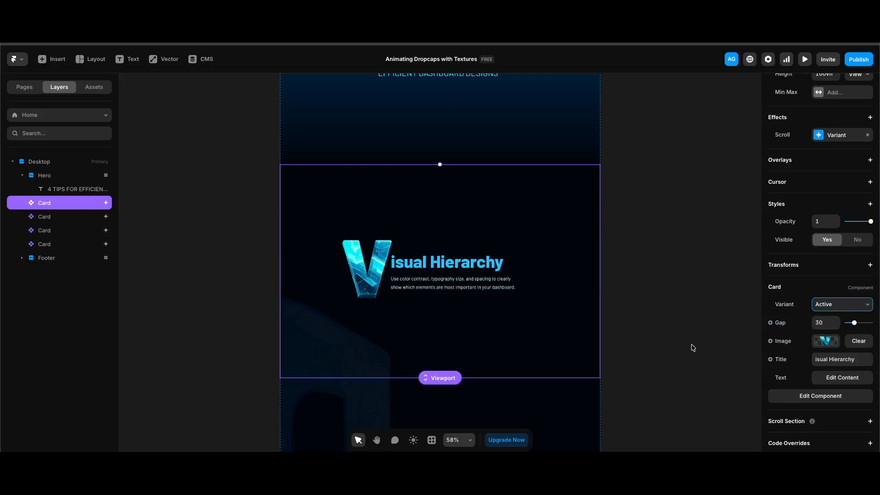
left_click_drag(854, 323, 842, 325)
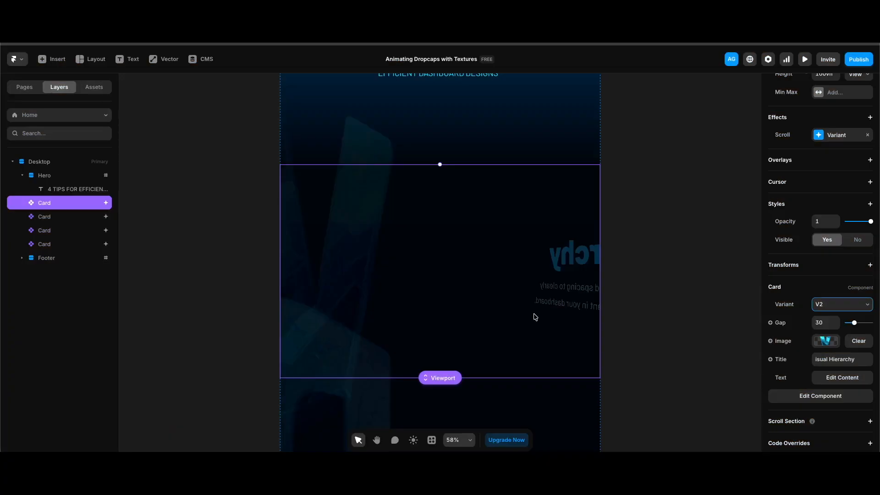
Open the Card component and examine the V2 variant's Img Placeholder transforms and its image's opacity.
double_click(534, 316)
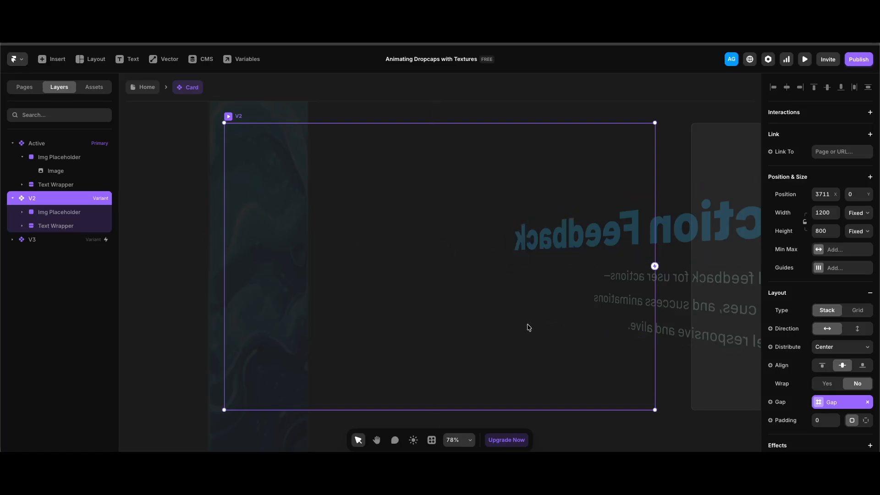
left_click(249, 294)
scroll(779, 348, "down", 5)
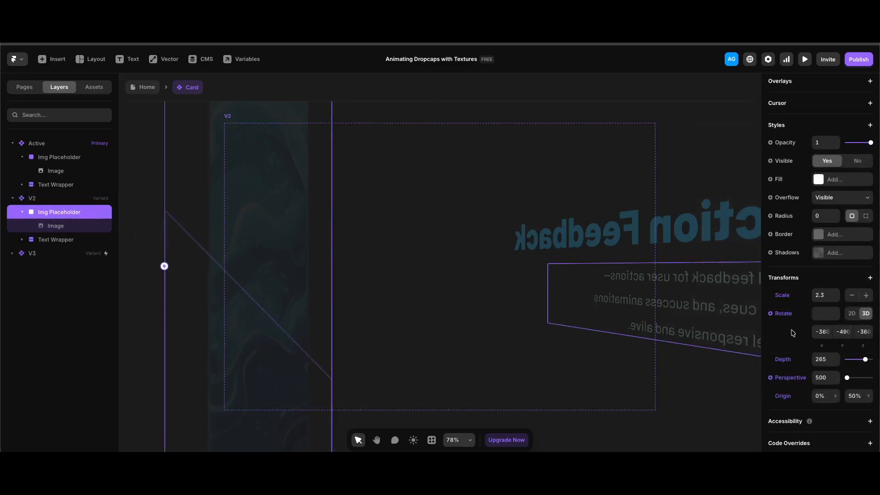
key("Return")
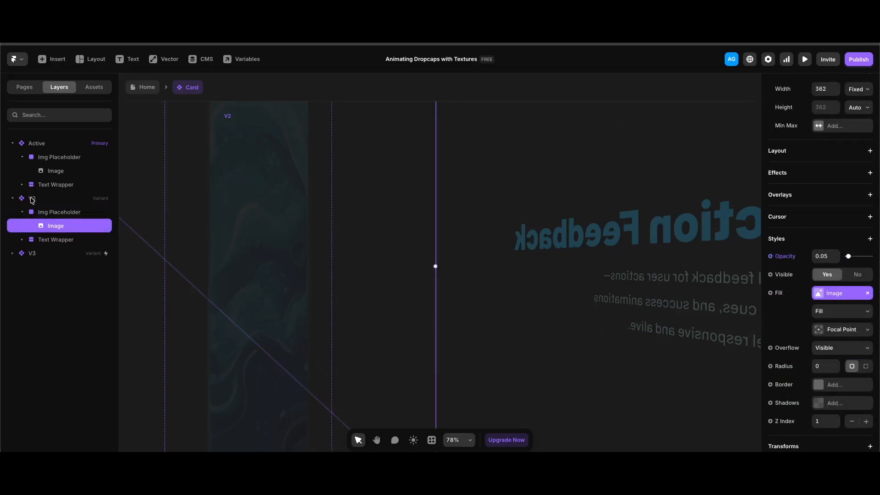
left_click(32, 200)
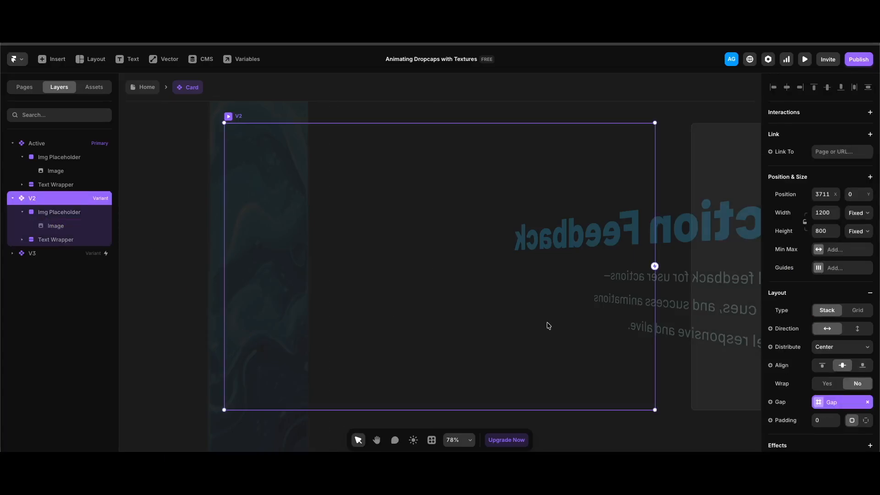
Examine the V3 variant's Appear interaction and its Spring transition settings.
scroll(537, 302, "down", 8)
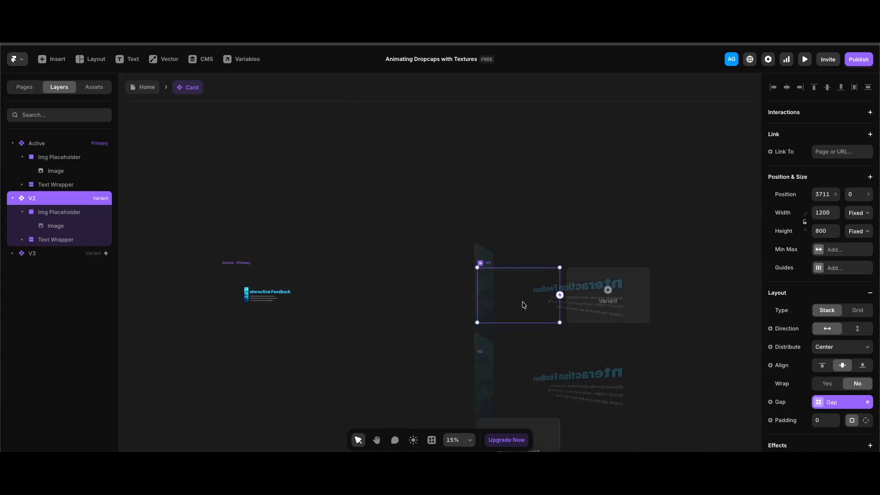
left_click(85, 252)
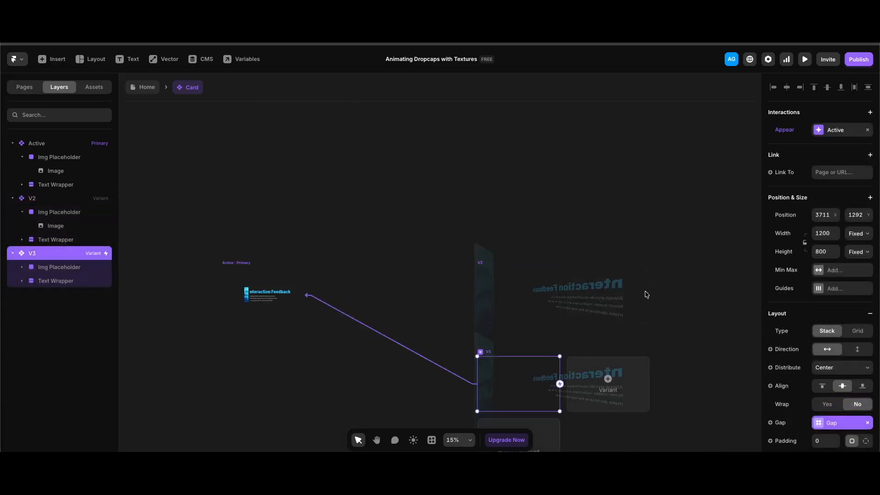
left_click(833, 132)
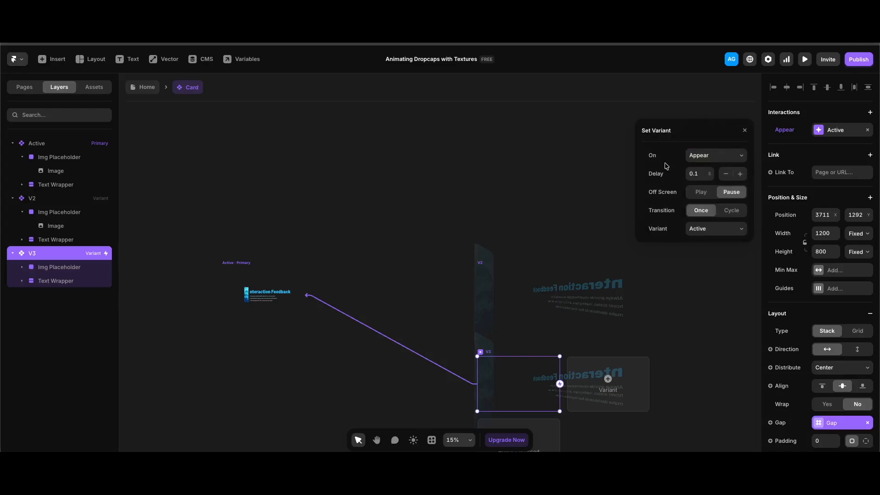
scroll(821, 328, "down", 7)
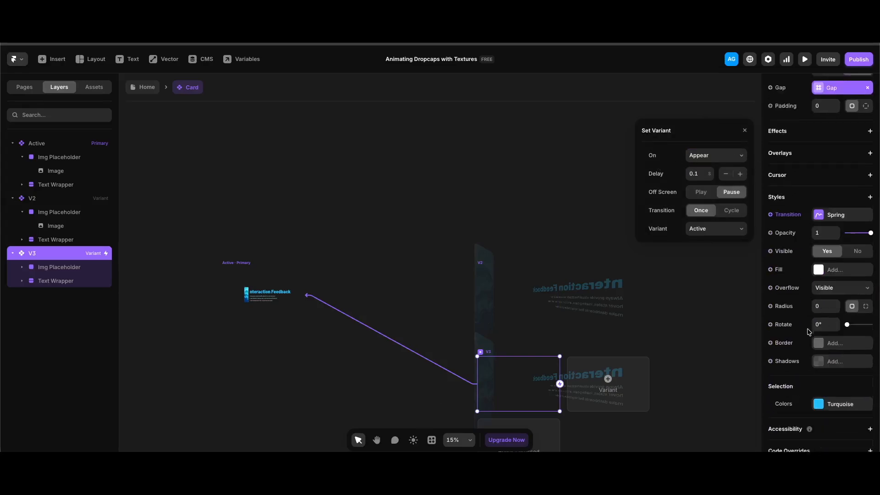
left_click(849, 212)
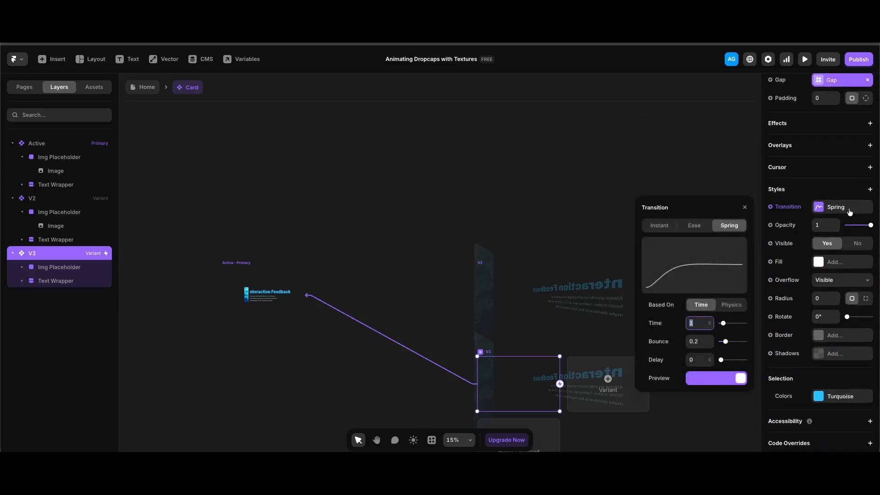
left_click(697, 324)
double_click(540, 150)
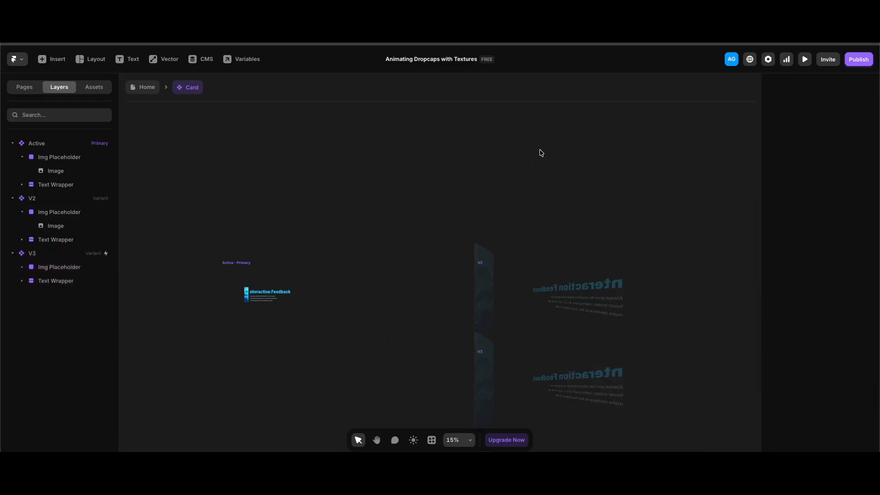
left_click(834, 135)
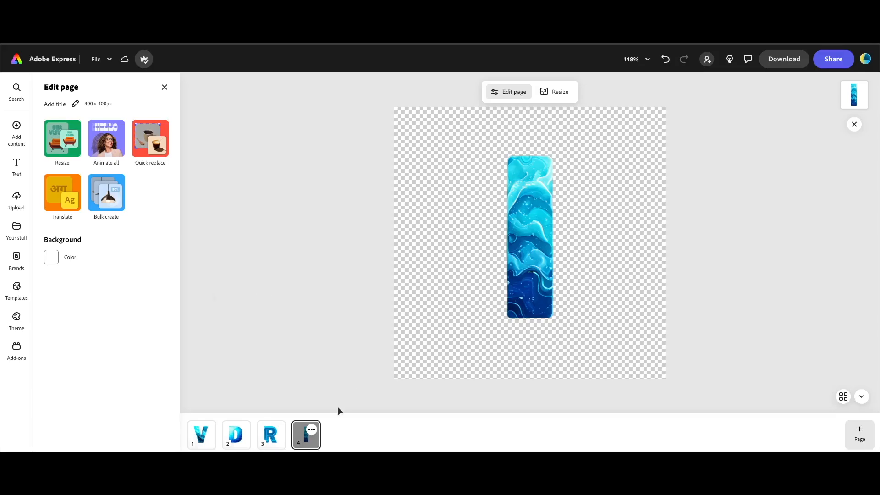
In Adobe Express, duplicate the page with the letter I and delete the letter from the copy.
left_click(311, 429)
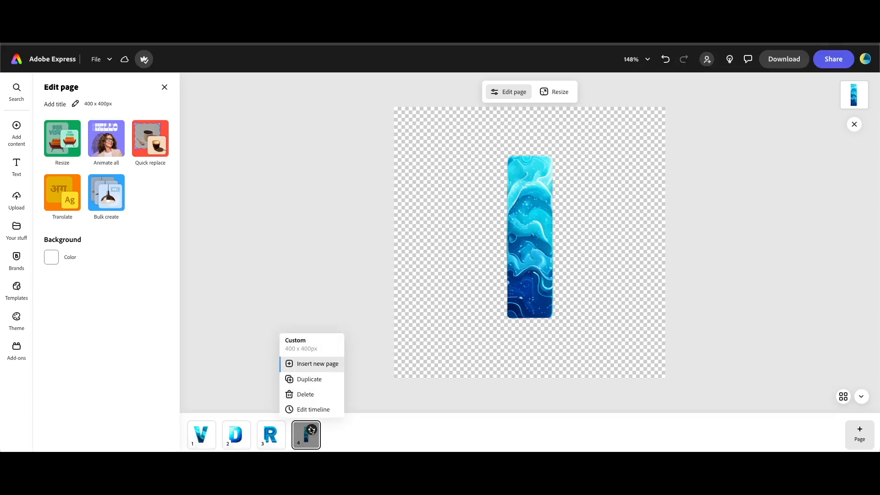
left_click(309, 379)
key("Delete")
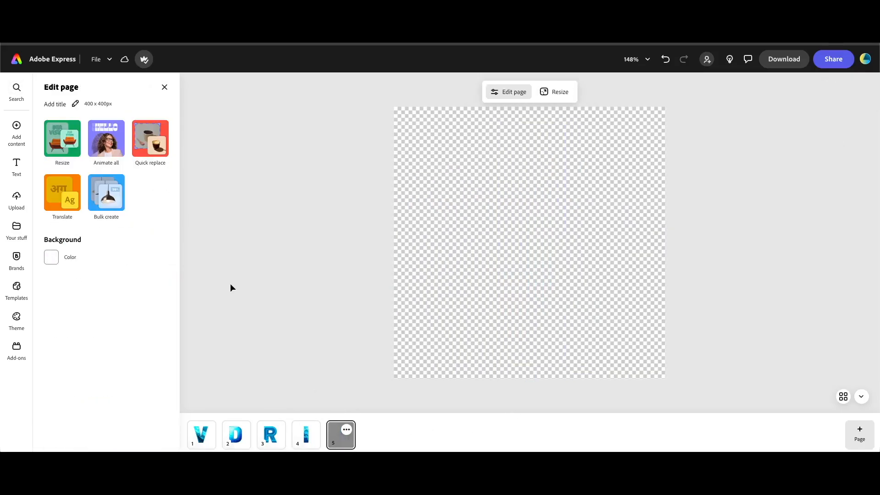
Add a text object with the letter A to the empty fifth page.
left_click(16, 166)
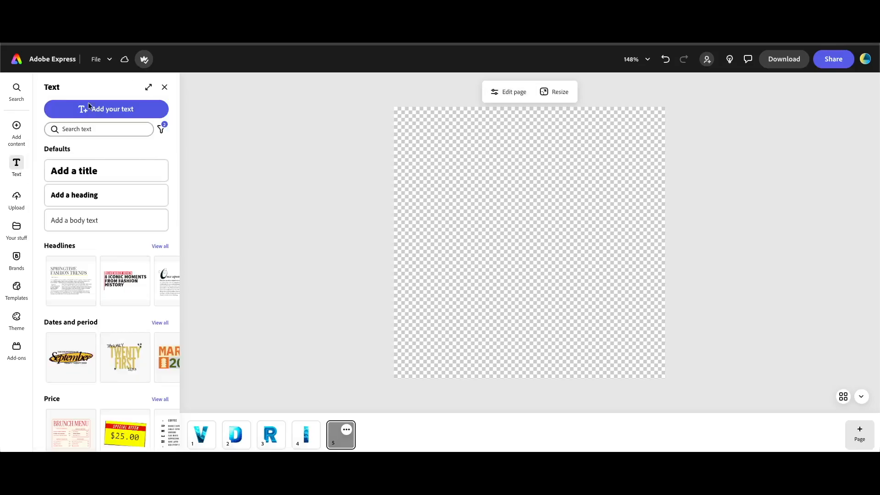
left_click(113, 109)
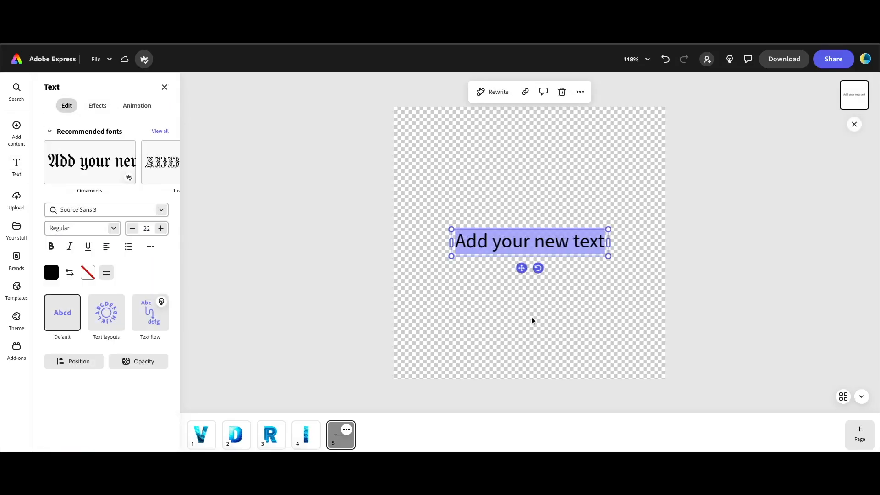
type("A")
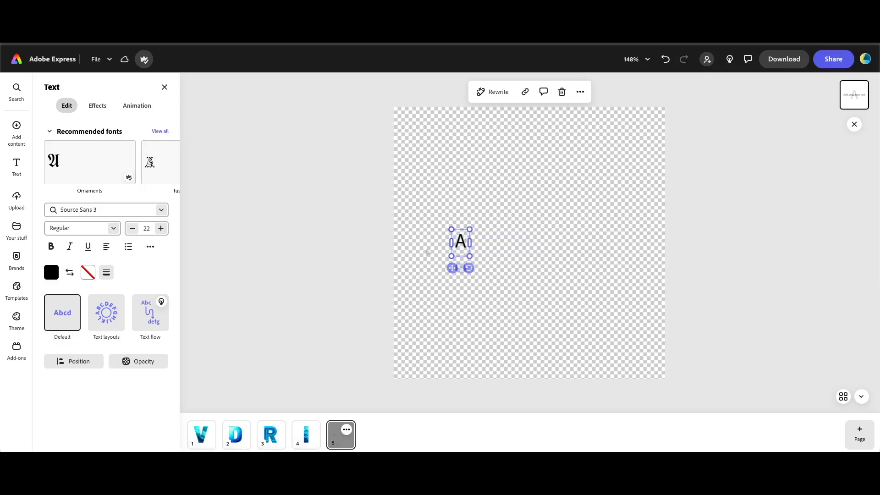
Set the letter A's font to Barlow in the Black weight.
left_click(161, 210)
type("b")
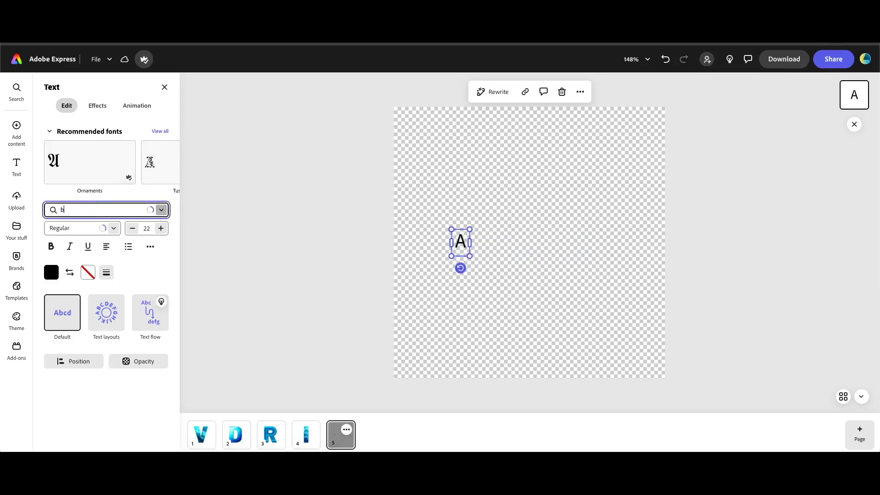
type("arlow")
key("Return")
left_click(112, 230)
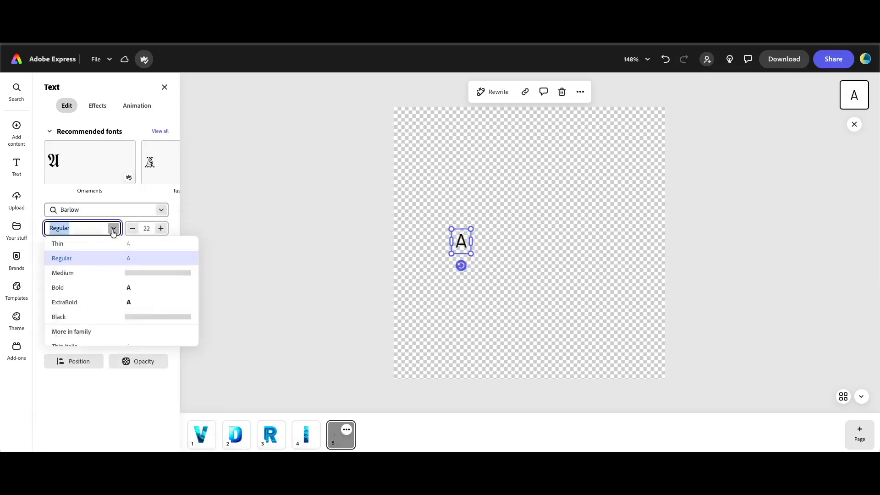
left_click(82, 316)
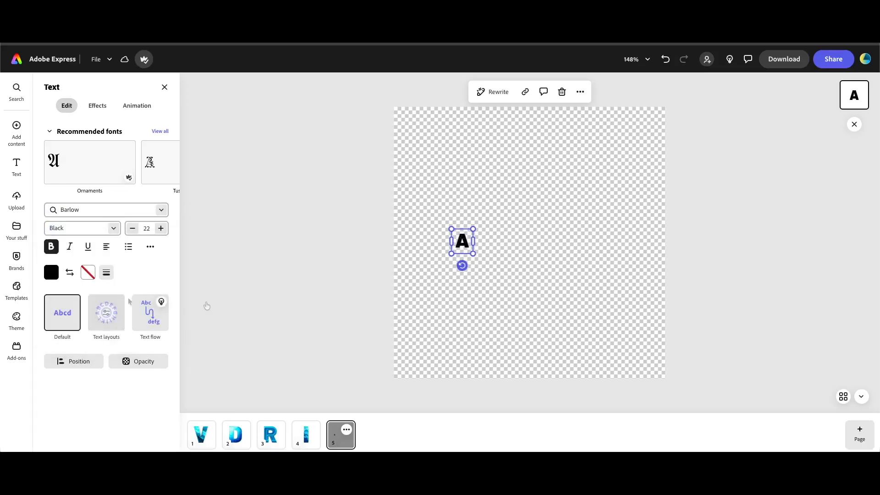
Set the letter A's font size to 250 and center it on the page.
left_click(147, 229)
type("250")
key("Return")
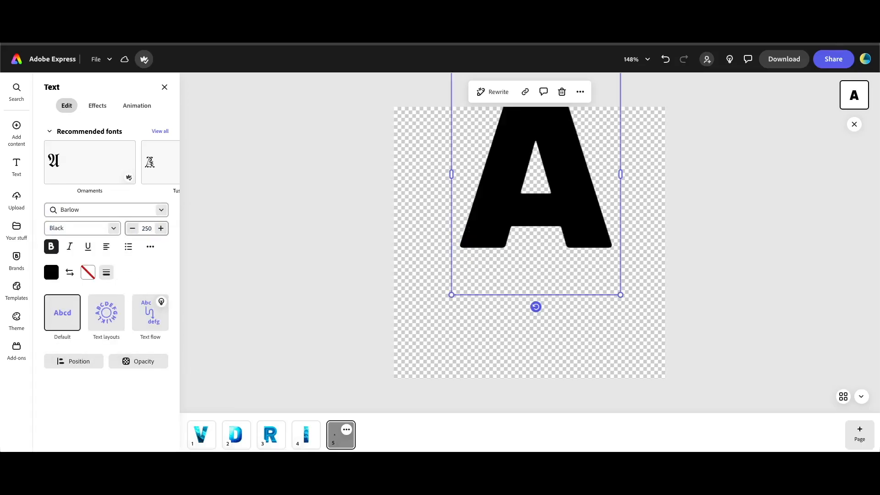
left_click_drag(579, 204, 572, 272)
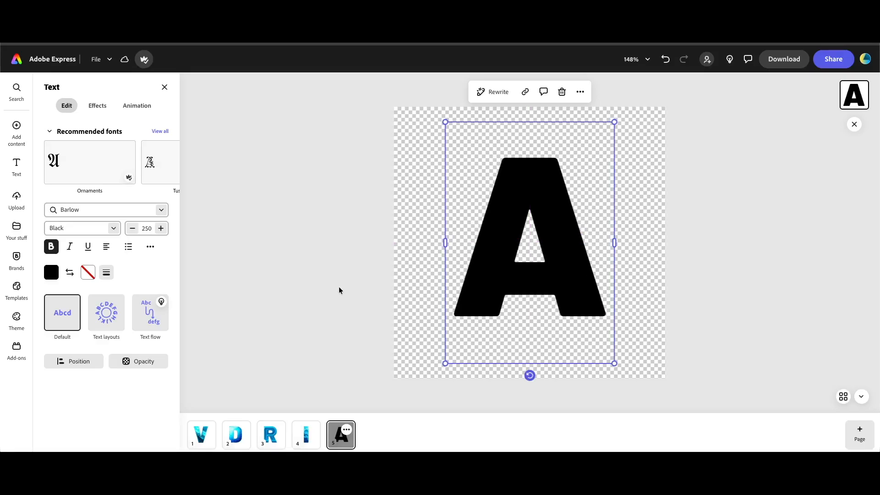
Generate a text effect on the letter A from the prompt "futuristic turquoise-blue neon effect with smooth edges and a soft drop shadow for dimensional contrast.".
left_click(98, 105)
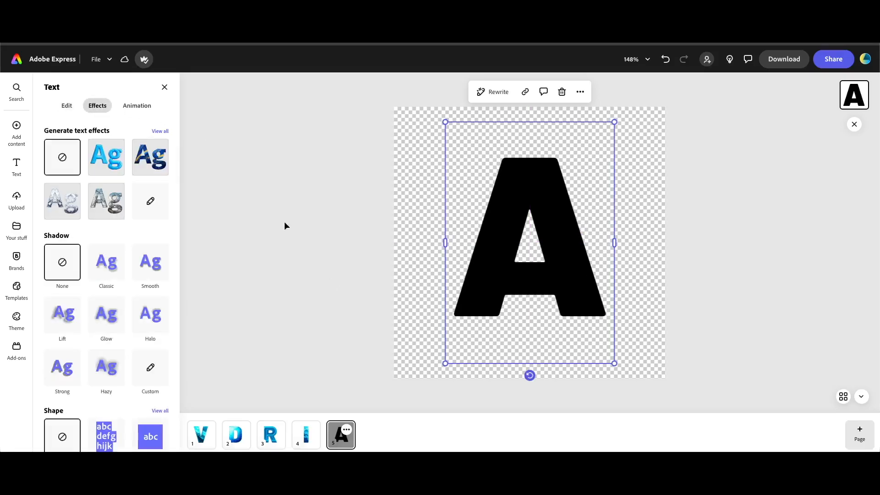
left_click(150, 201)
left_click(107, 145)
type("futuristic turquoise-blue neon effect with smooth edges and a soft drop shadow for dimensional contrast.")
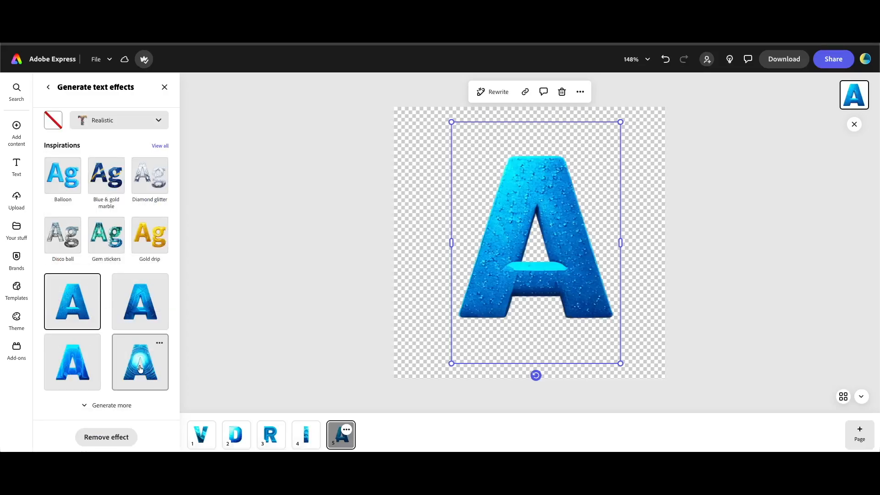
Apply the second generated effect variant to the letter A and open the download options.
left_click(141, 316)
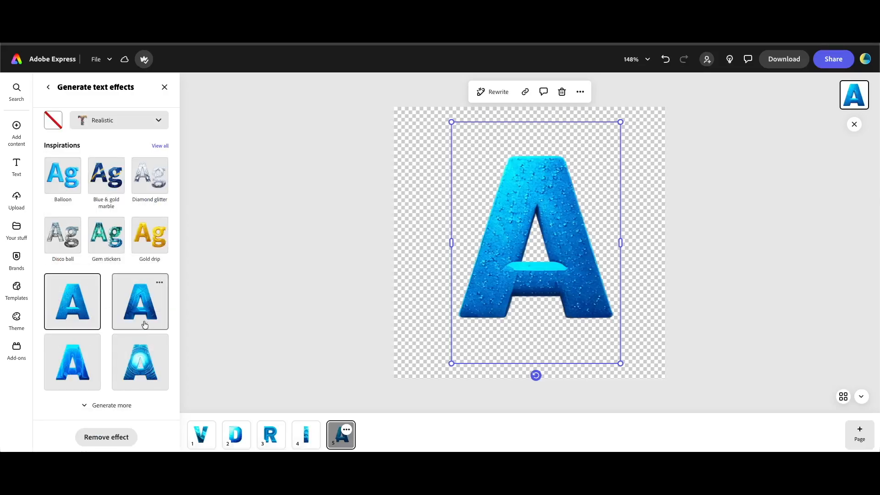
left_click(771, 60)
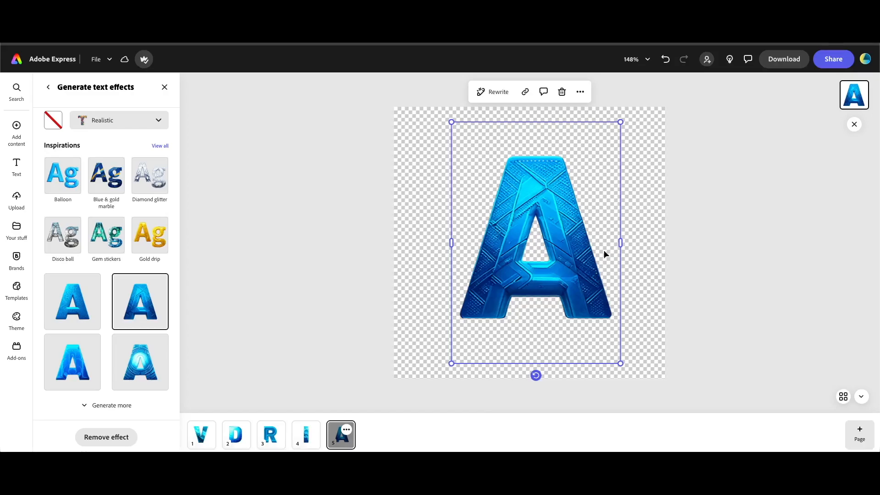
Replace the letter A in the text object with B and select the effect prompt text.
double_click(580, 268)
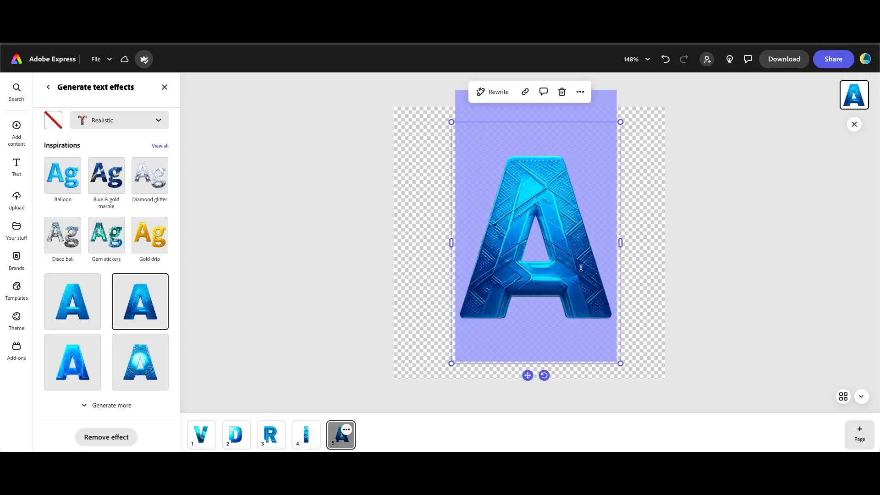
type("B")
triple_click(122, 155)
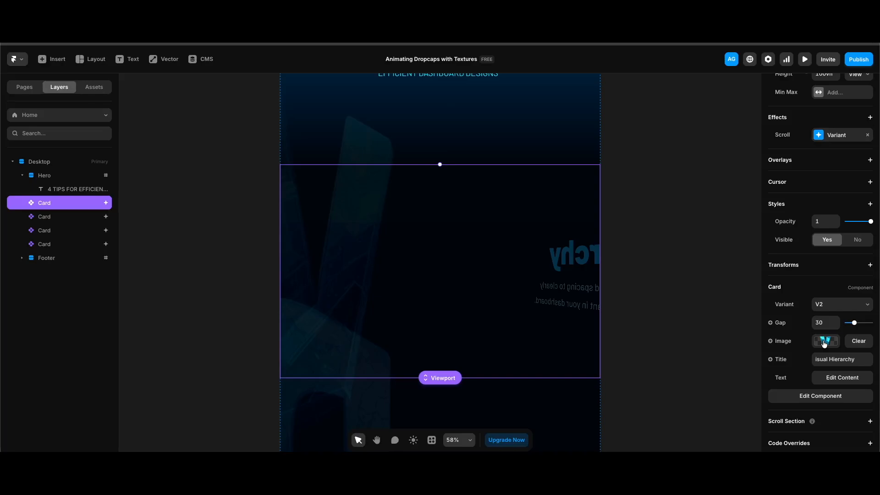
Switch to Framer and check the image assigned to the first card, which is titled "isual Hierarchy".
left_click(824, 342)
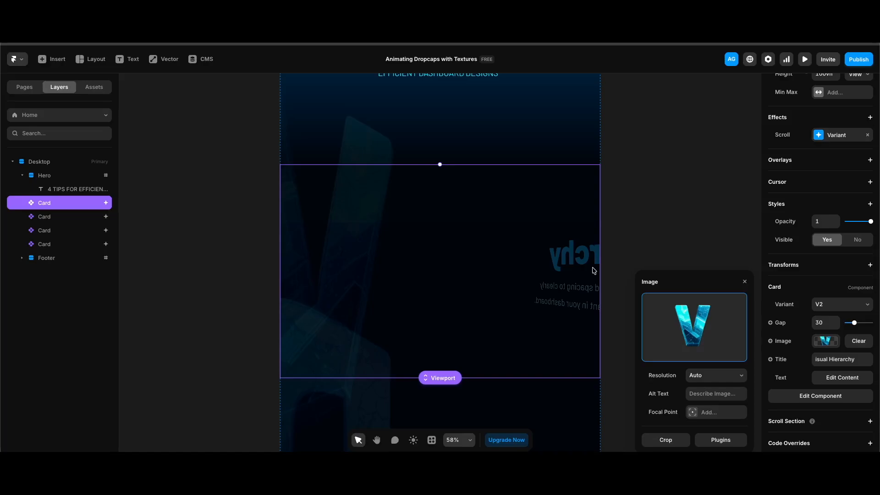
left_click(628, 235)
Preview the page, view the animated drop-cap cards all the way to the footer, and return to the page start using its up arrow.
key("super+p")
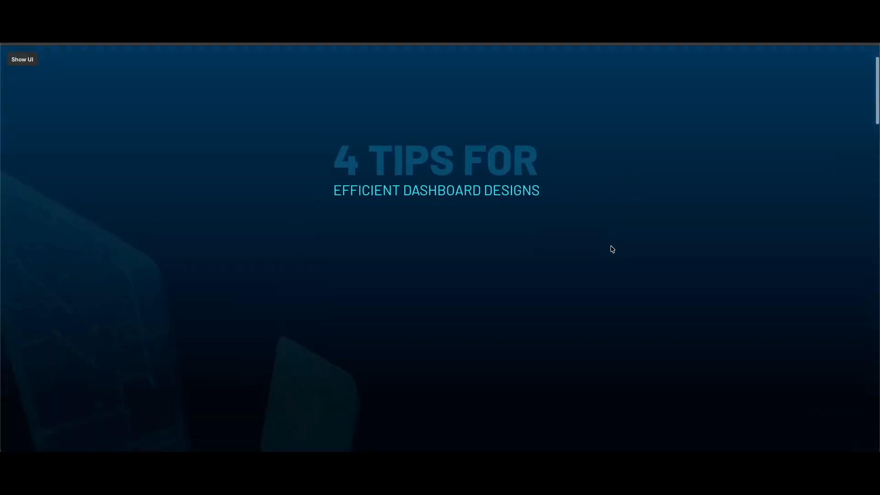
scroll(612, 249, "down", 5)
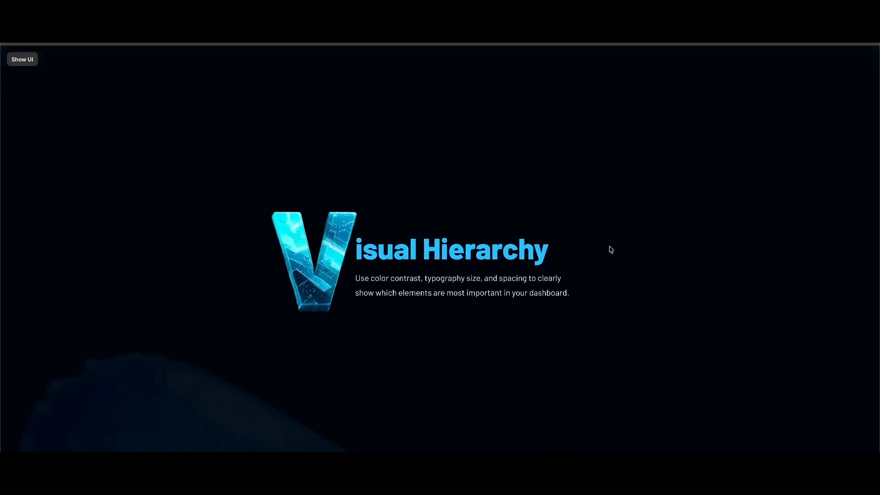
scroll(611, 249, "down", 5)
scroll(608, 257, "down", 3)
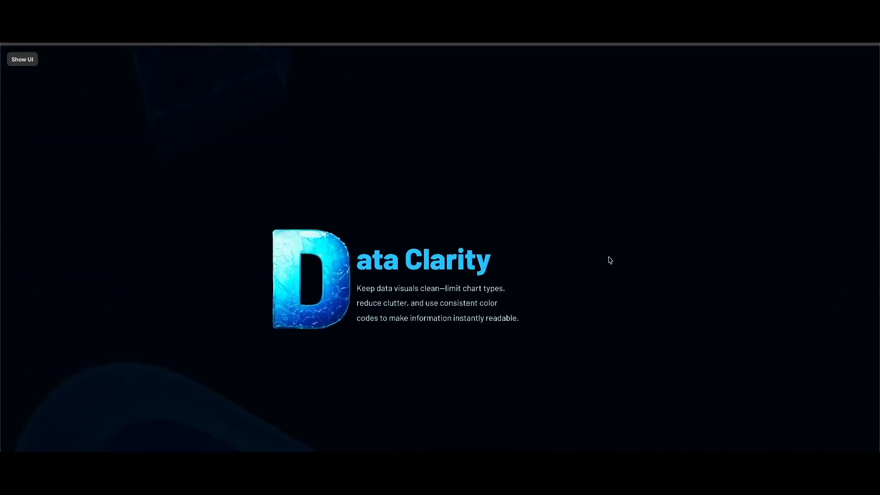
scroll(610, 260, "down", 3)
scroll(610, 260, "down", 3)
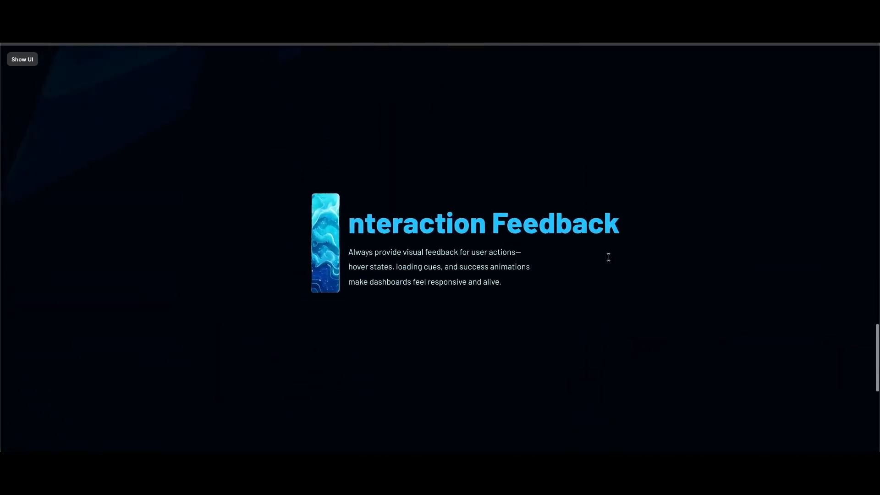
scroll(608, 257, "down", 3)
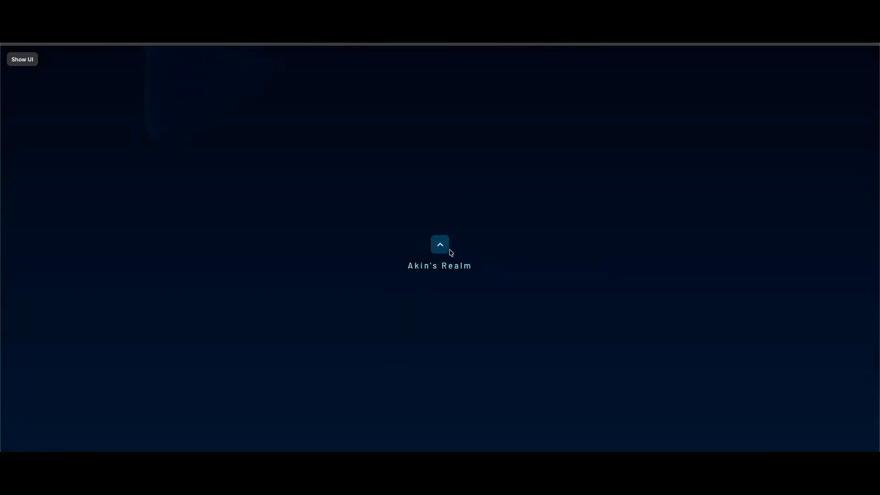
left_click(441, 248)
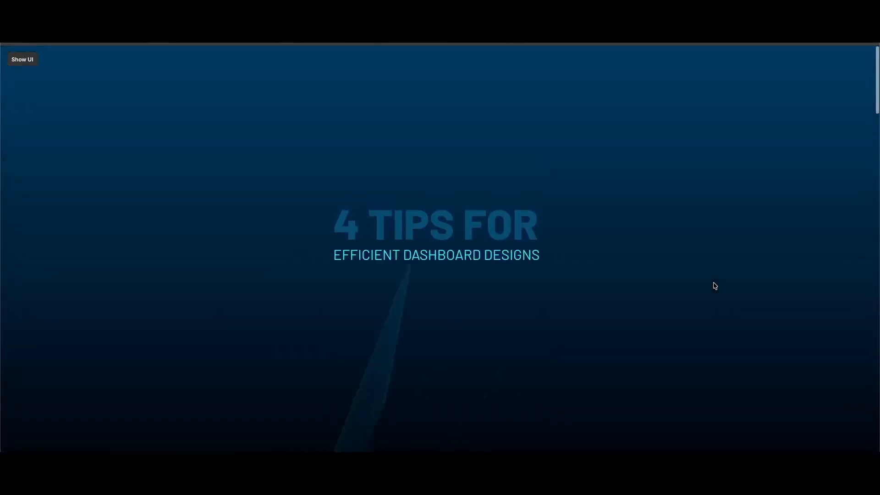